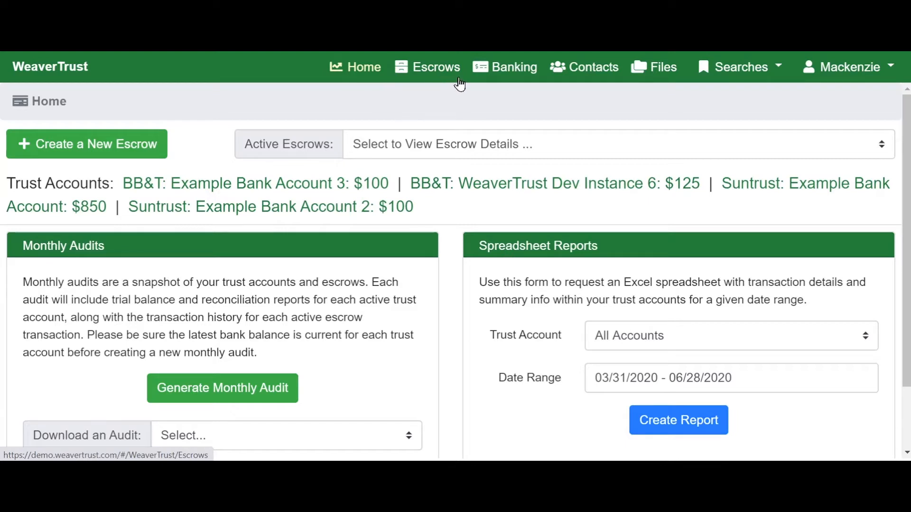
- Open the details of the active escrow with the $100 balance and view its ledger
click(425, 70)
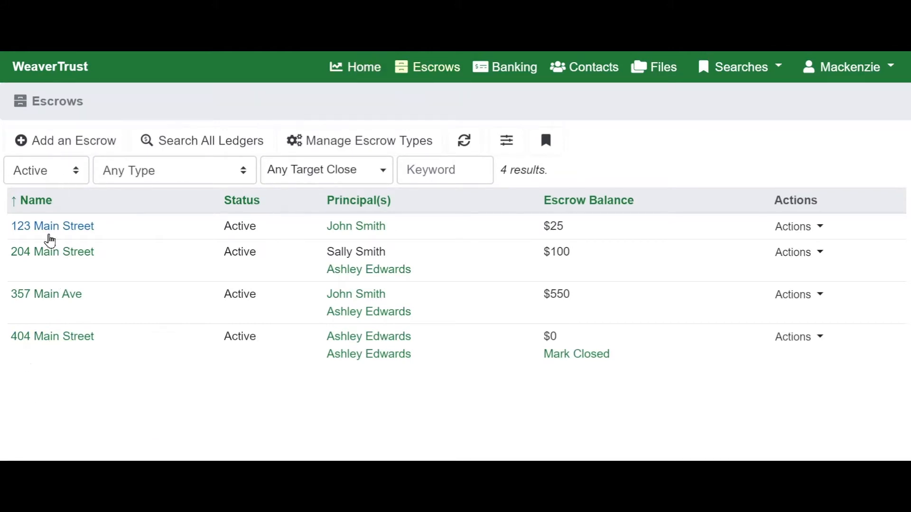
click(71, 259)
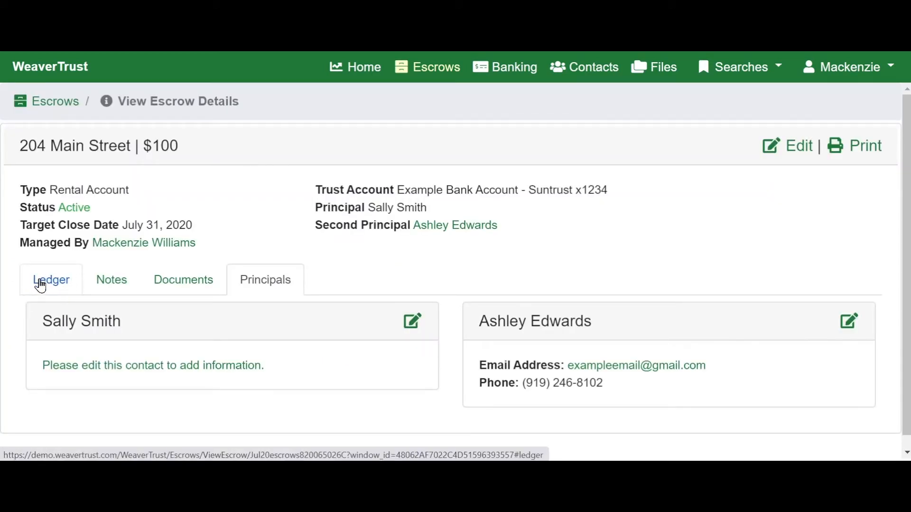
click(40, 285)
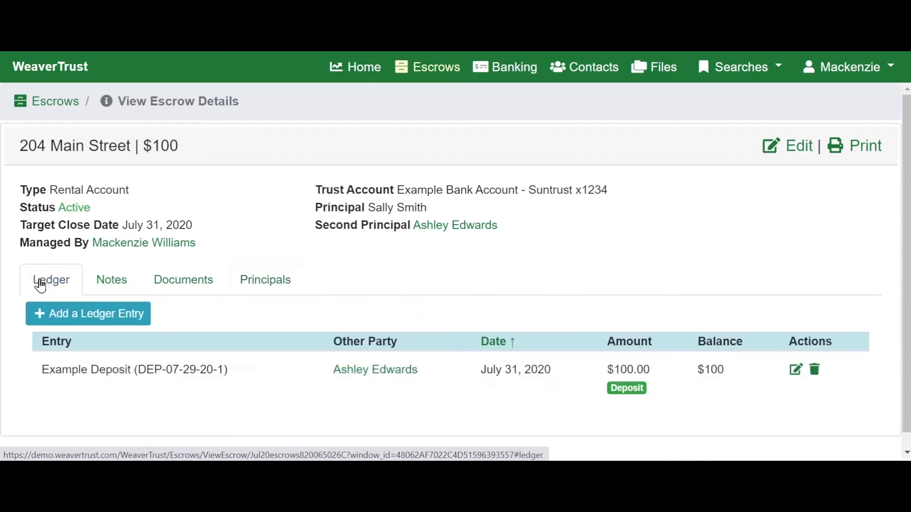
- Start a new ledger entry for the escrow with the $100 balance from the escrow list
click(426, 75)
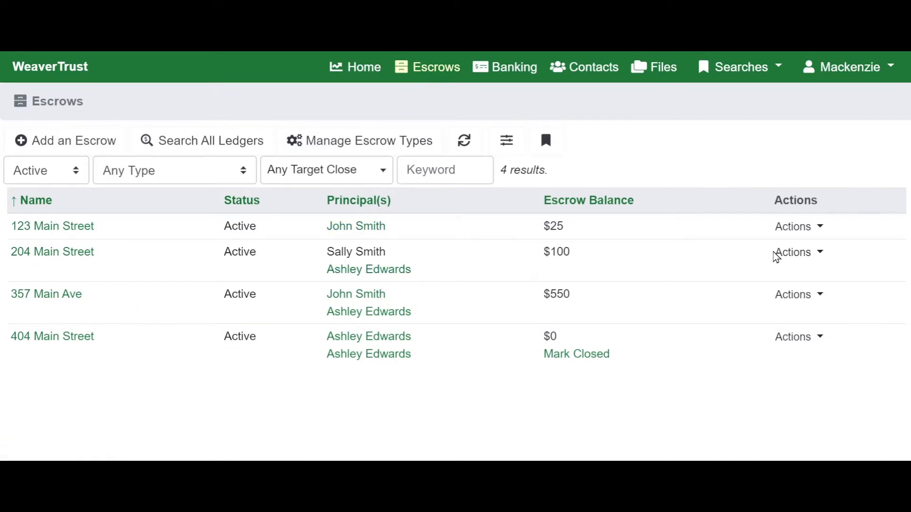
click(806, 255)
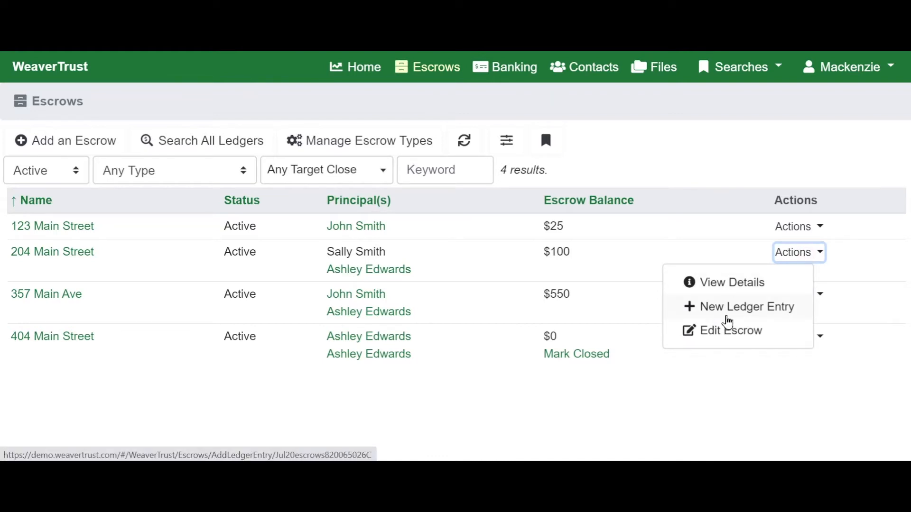
click(727, 322)
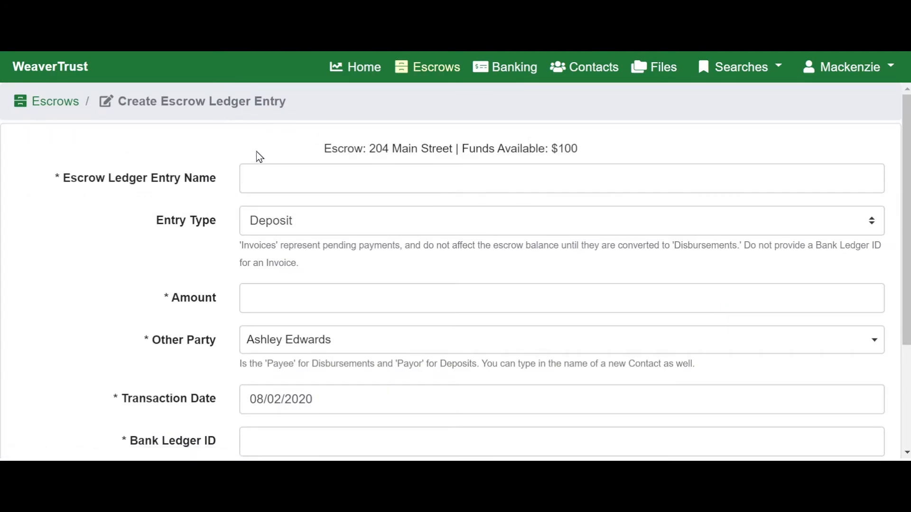
scroll(259, 267, down, 1)
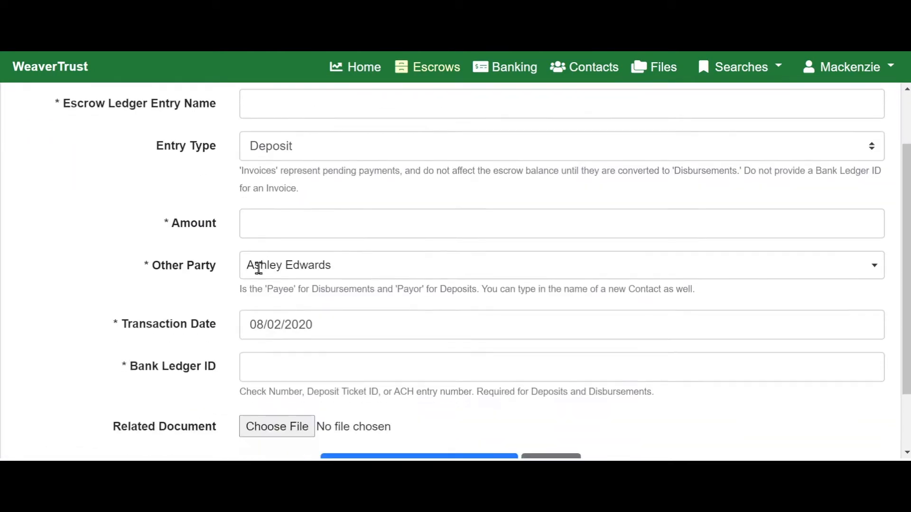
scroll(259, 271, up, 3)
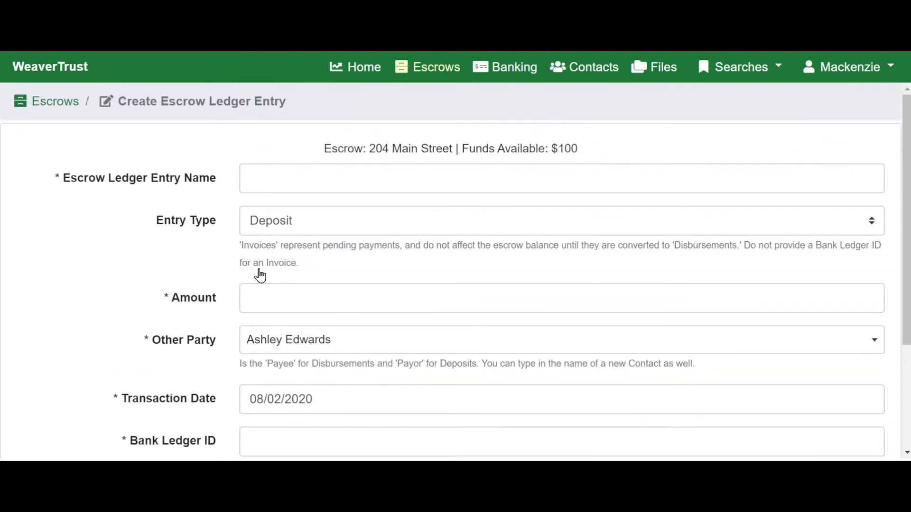
- Name the ledger entry Example Deposit, keep Deposit as its entry type and set the amount to 150.00
click(284, 179)
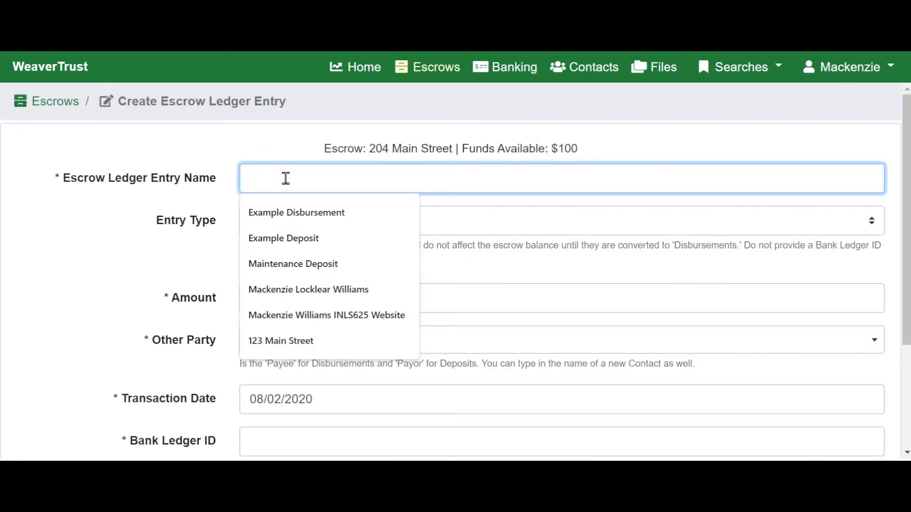
click(330, 237)
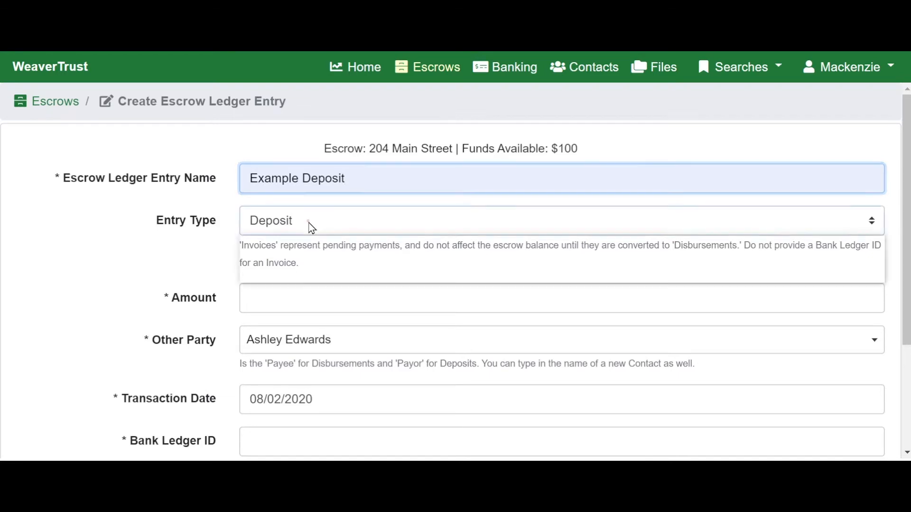
click(307, 228)
click(190, 192)
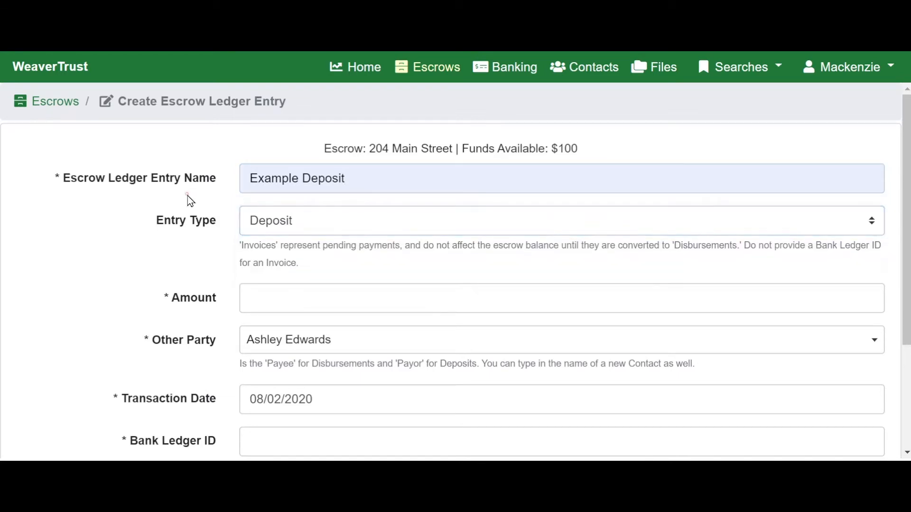
click(276, 312)
text(150.00)
- Enter DEP-08-02-20-1 as the deposit's bank ledger ID
scroll(279, 312, down, 3)
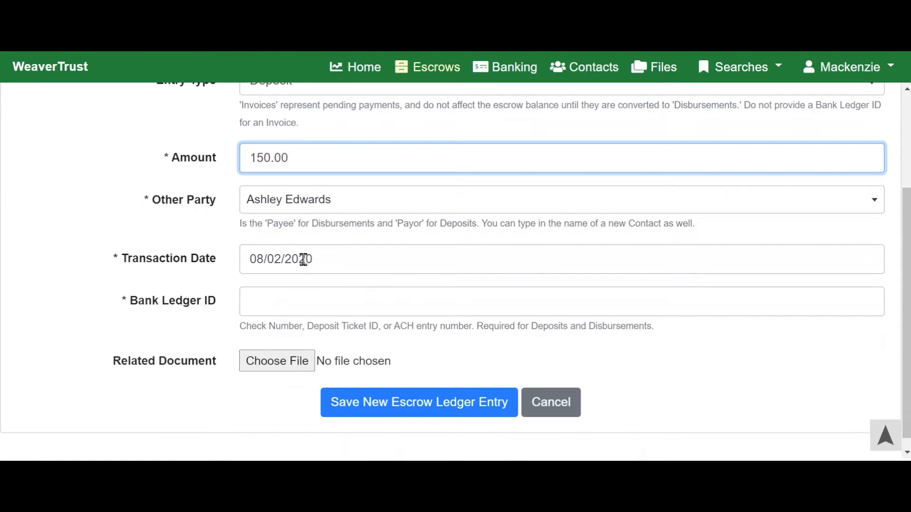
click(260, 306)
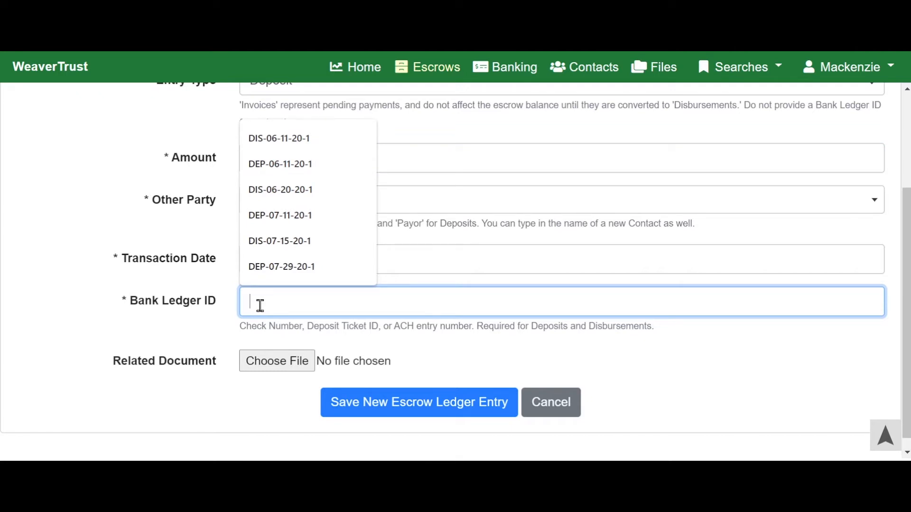
text(DEP)
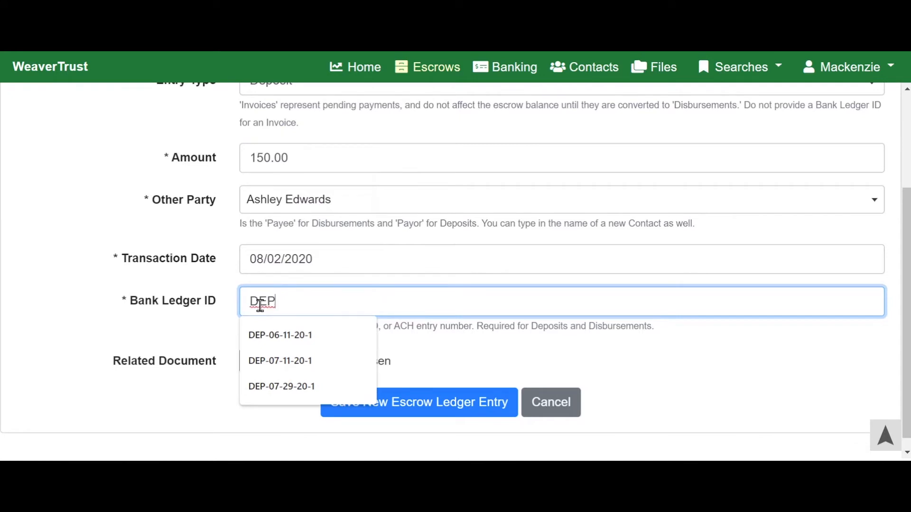
text(-08-02-20)
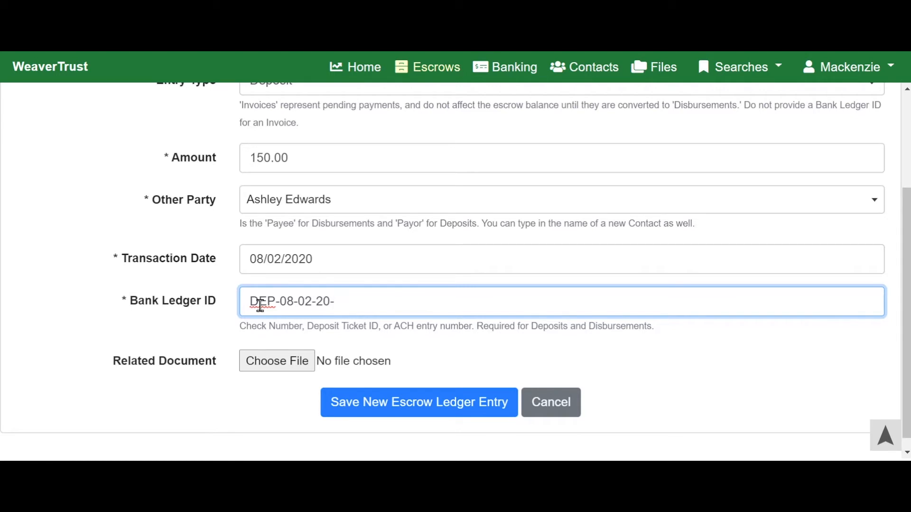
text(-1)
- Review the completed deposit form and save the new escrow ledger entry
scroll(183, 394, up, 3)
scroll(184, 394, down, 2)
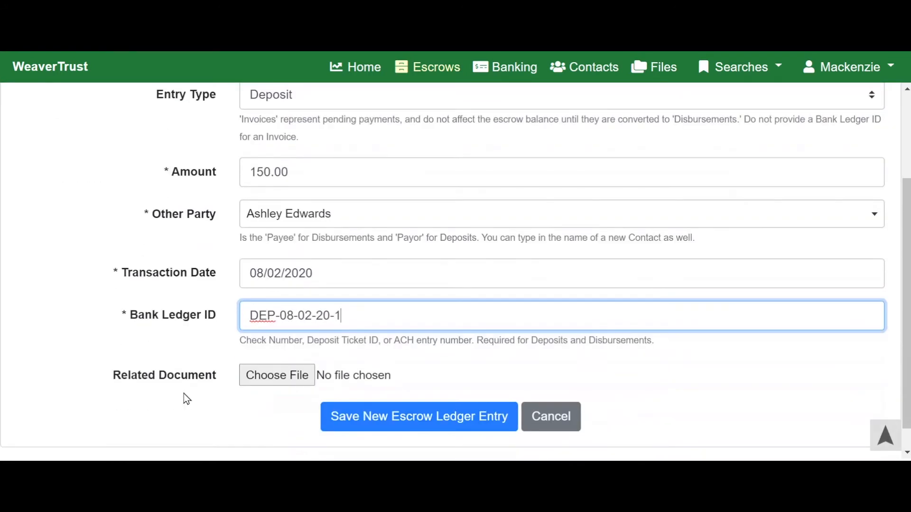
scroll(184, 394, up, 3)
scroll(183, 394, down, 3)
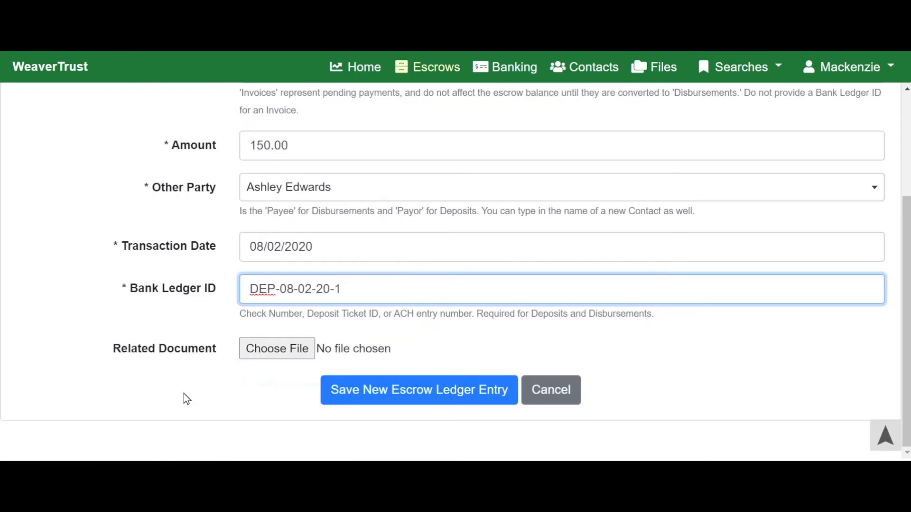
scroll(311, 242, up, 3)
scroll(311, 241, down, 1)
scroll(311, 242, down, 3)
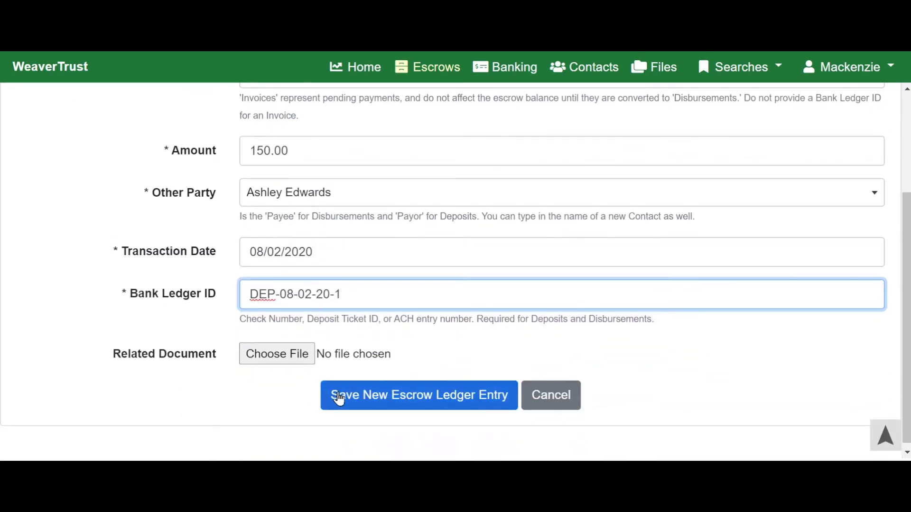
click(339, 398)
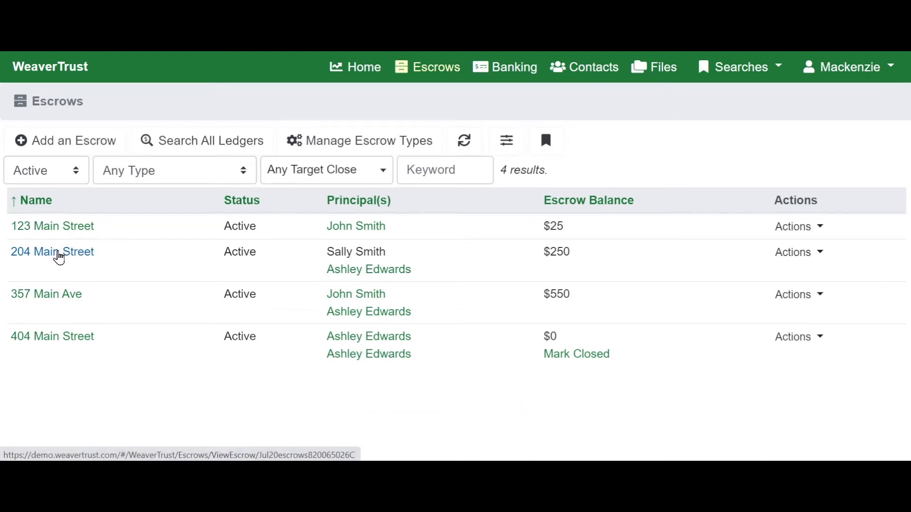
- Open the escrow that received the deposit and examine its ledger entries and assigned trust account
click(53, 252)
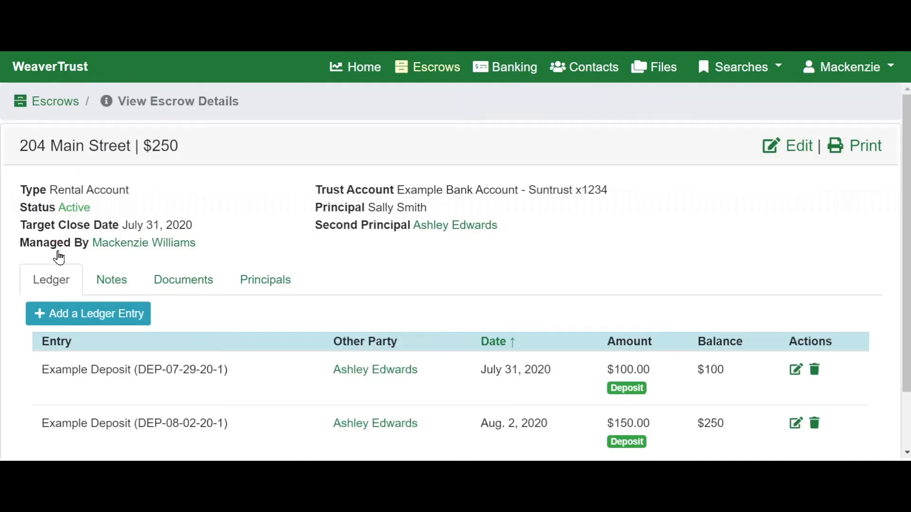
scroll(179, 269, down, 2)
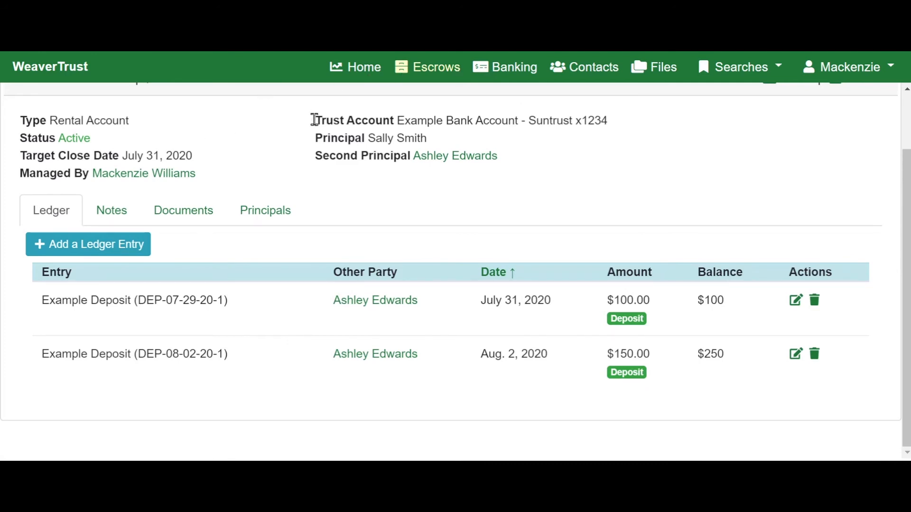
drag(314, 120, 601, 134)
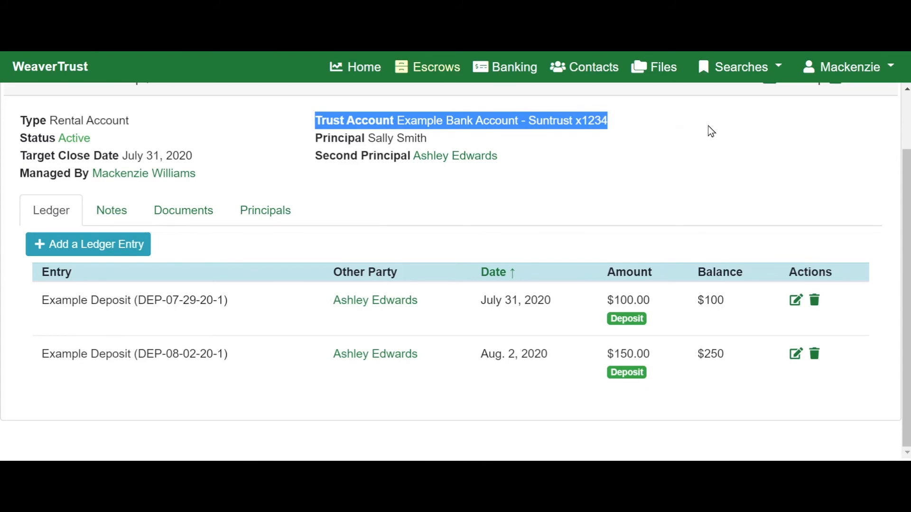
- Show the banking entries of Example Bank Account and check the bank ledger ID of Example Deposit
click(507, 76)
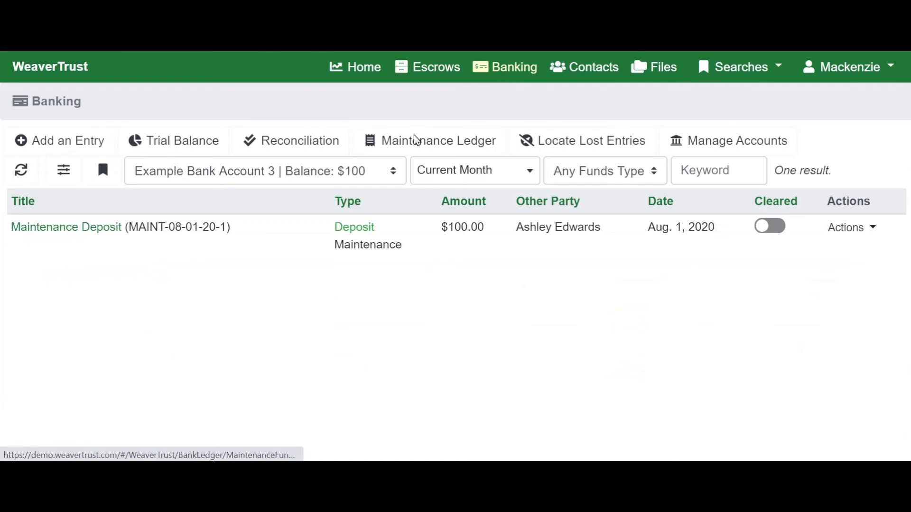
click(393, 171)
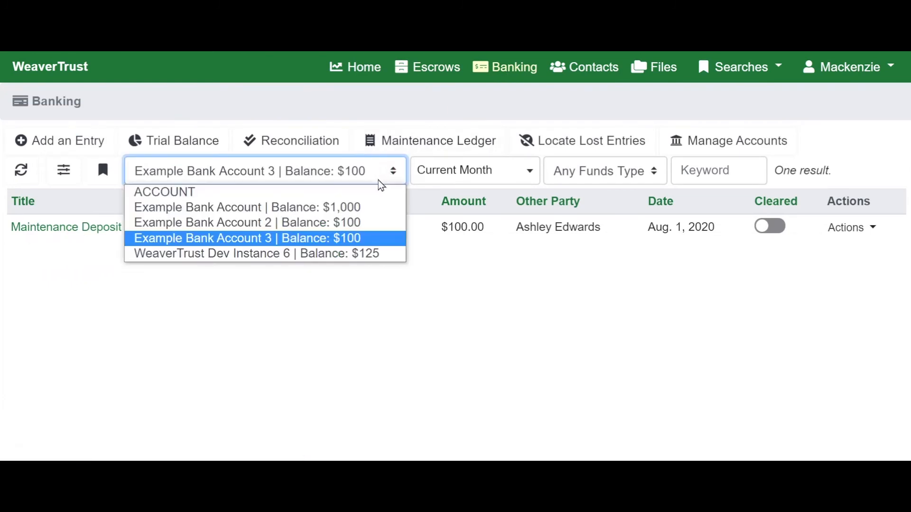
click(345, 213)
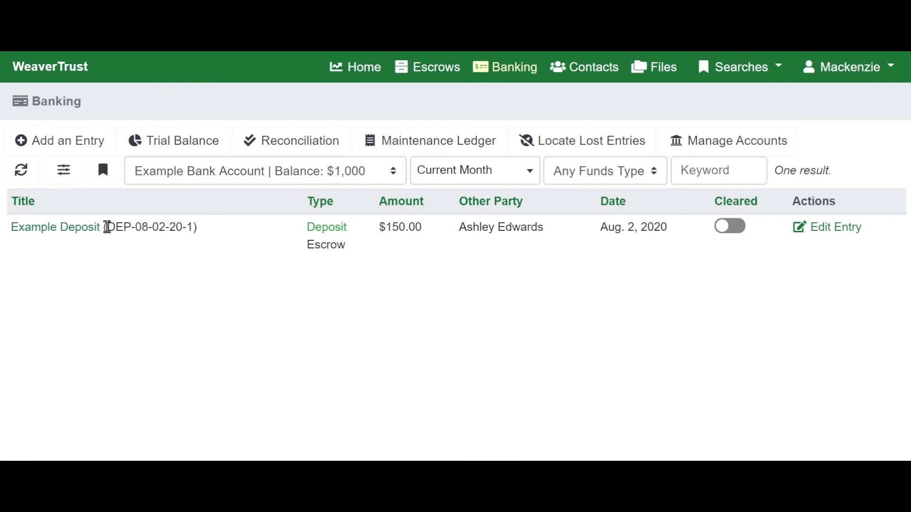
drag(106, 226, 192, 230)
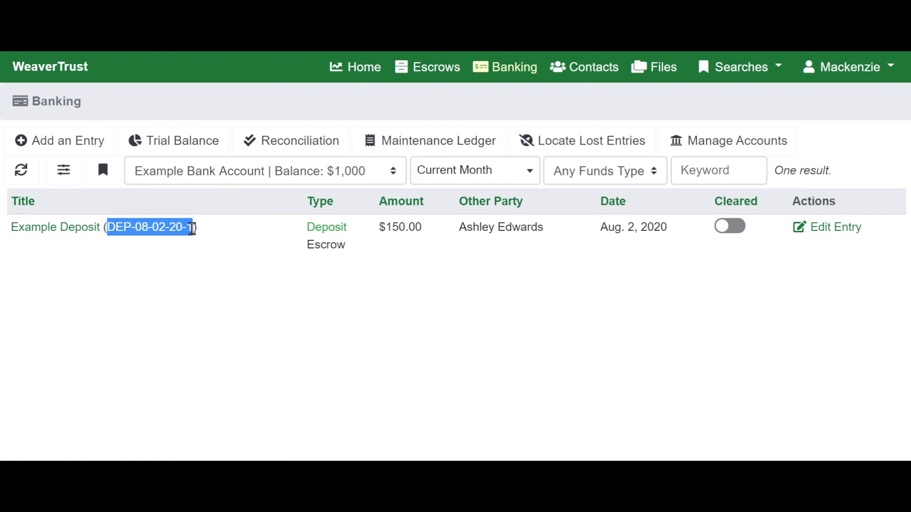
click(190, 285)
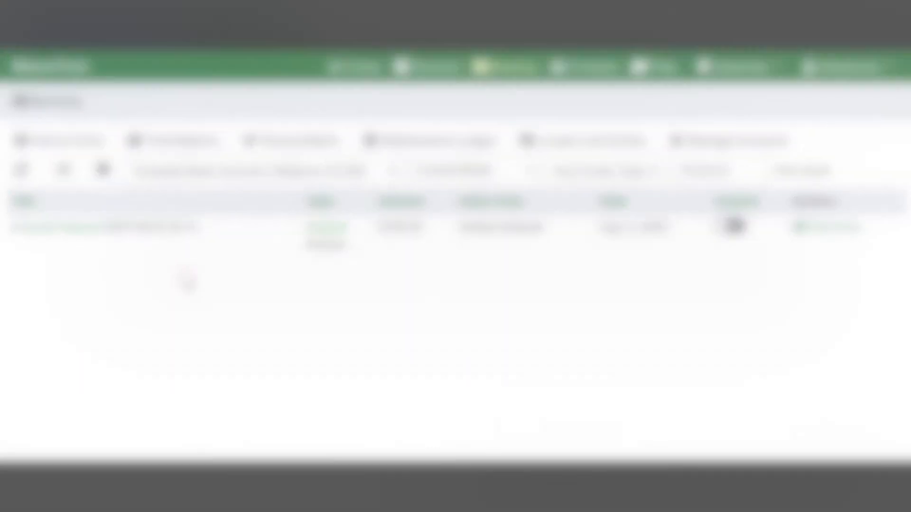